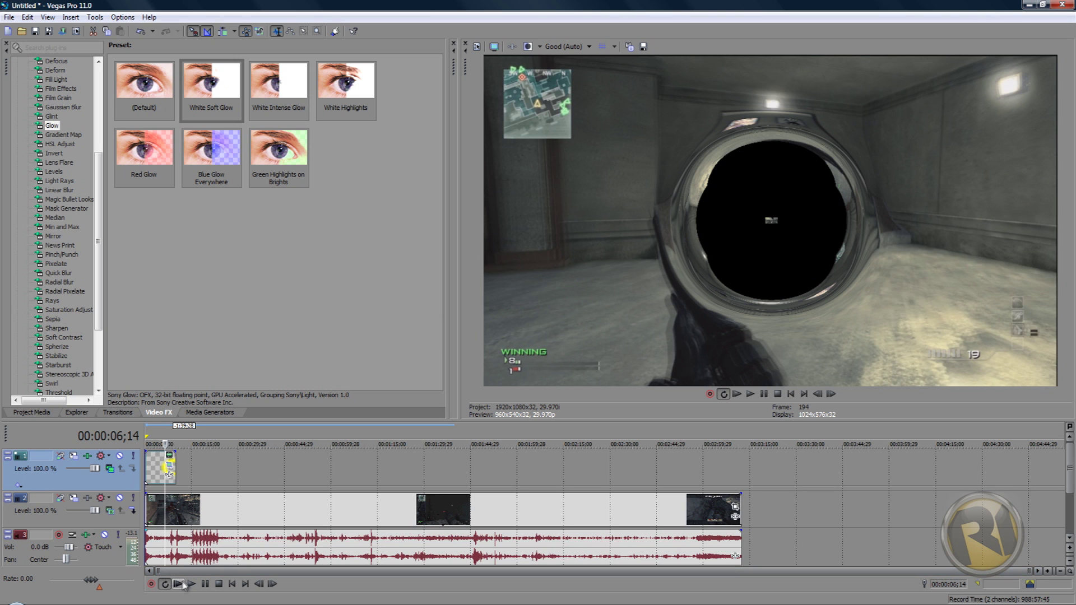
Play the finished black-hole gameplay clip from the start and pause it about three seconds in
click(178, 584)
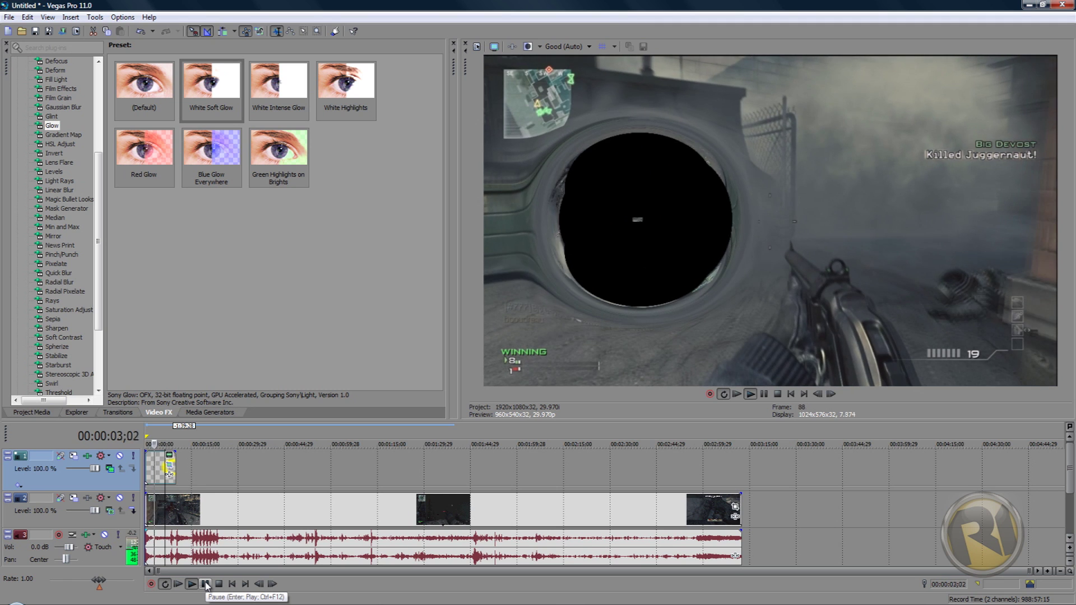
click(206, 584)
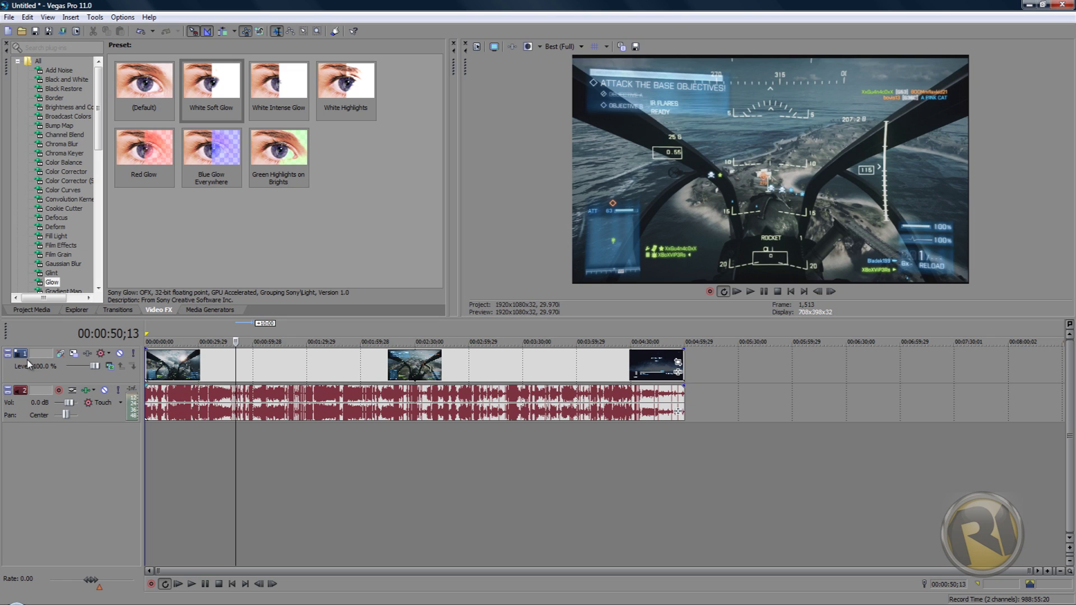
Insert an empty video track above the jet footage and show the Media Generators
right_click(61, 453)
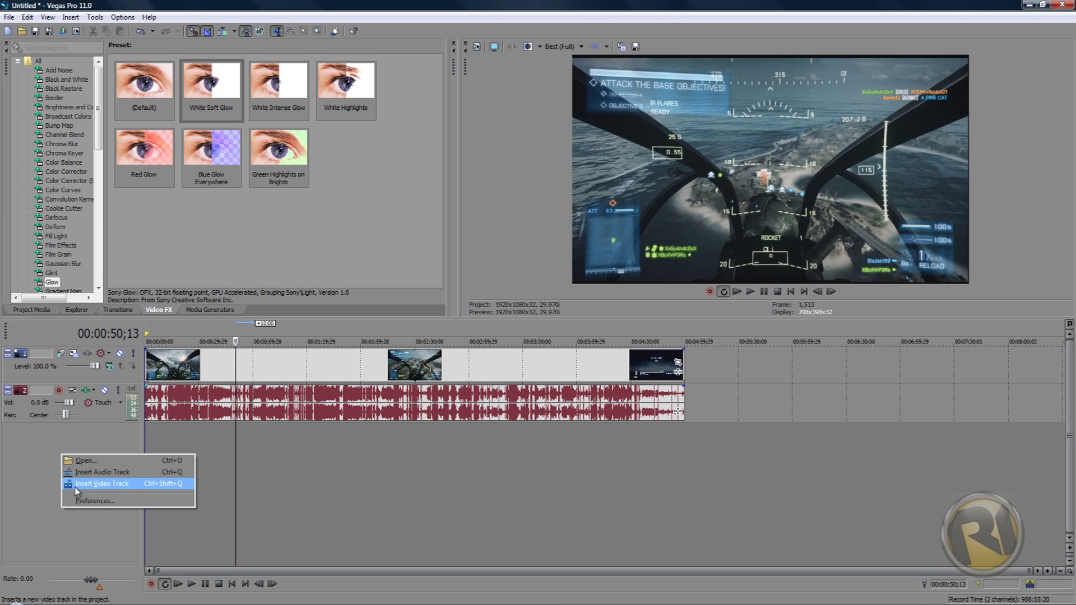
click(119, 486)
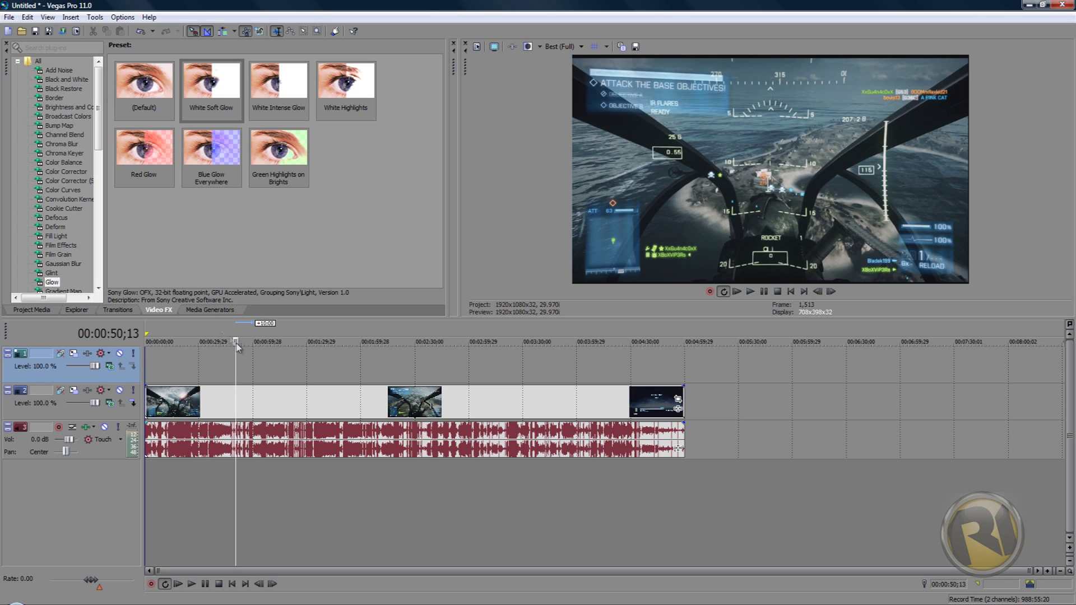
click(203, 312)
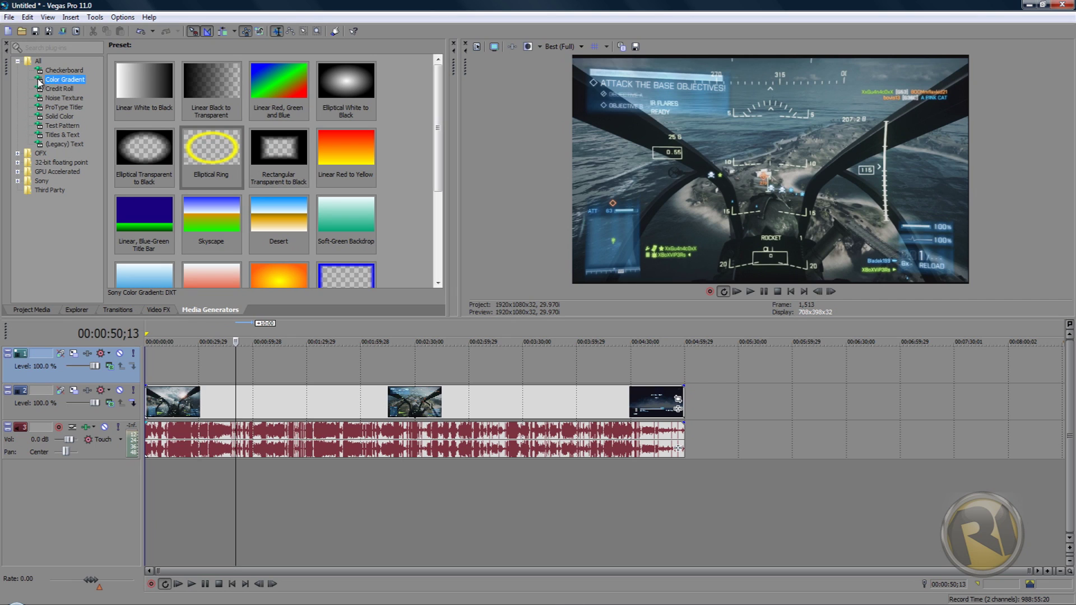
Drop the Elliptical Ring Color Gradient preset onto the new top video track
click(57, 90)
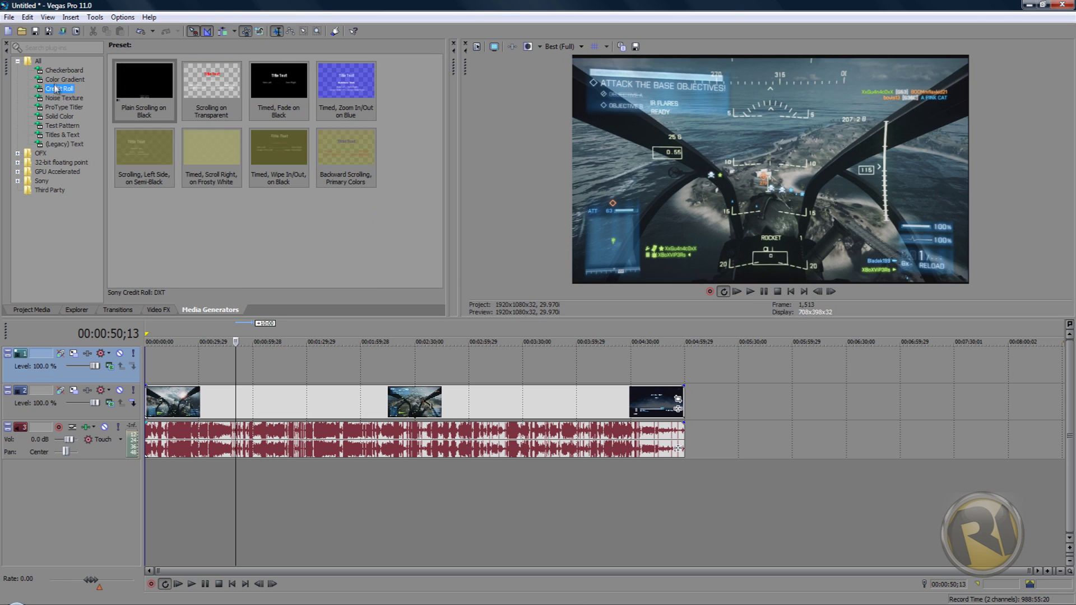
click(54, 81)
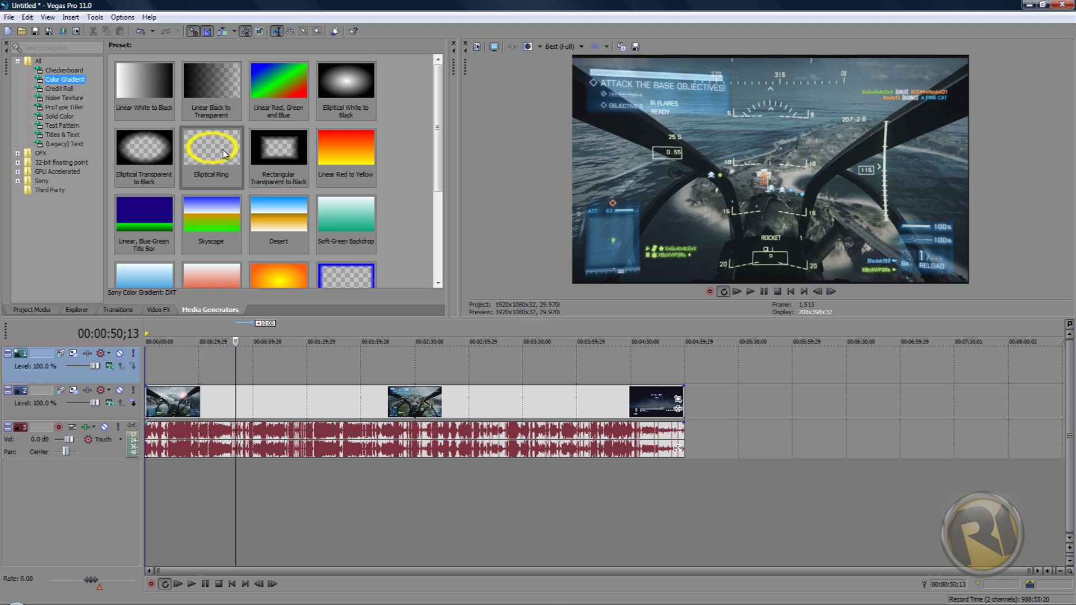
drag(223, 149, 247, 366)
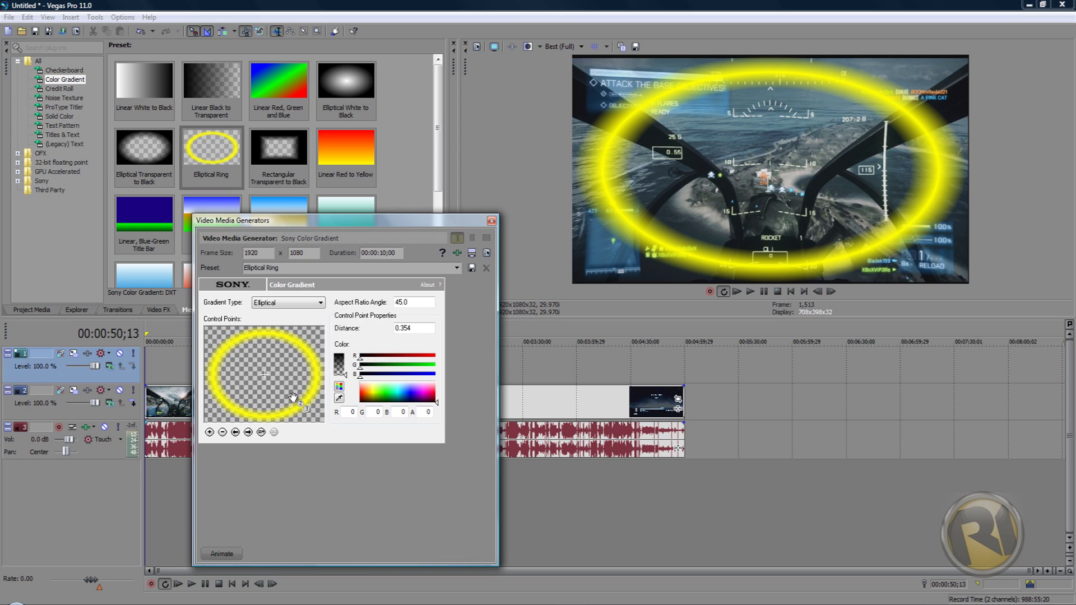
click(306, 408)
Pull the ring's control point inward, set Aspect Ratio Angle to 51.0, and clear Distance
mouse_move(293, 399)
mouse_down()
mouse_move(269, 378)
mouse_move(301, 400)
mouse_move(270, 379)
mouse_move(288, 396)
mouse_move(277, 386)
mouse_up()
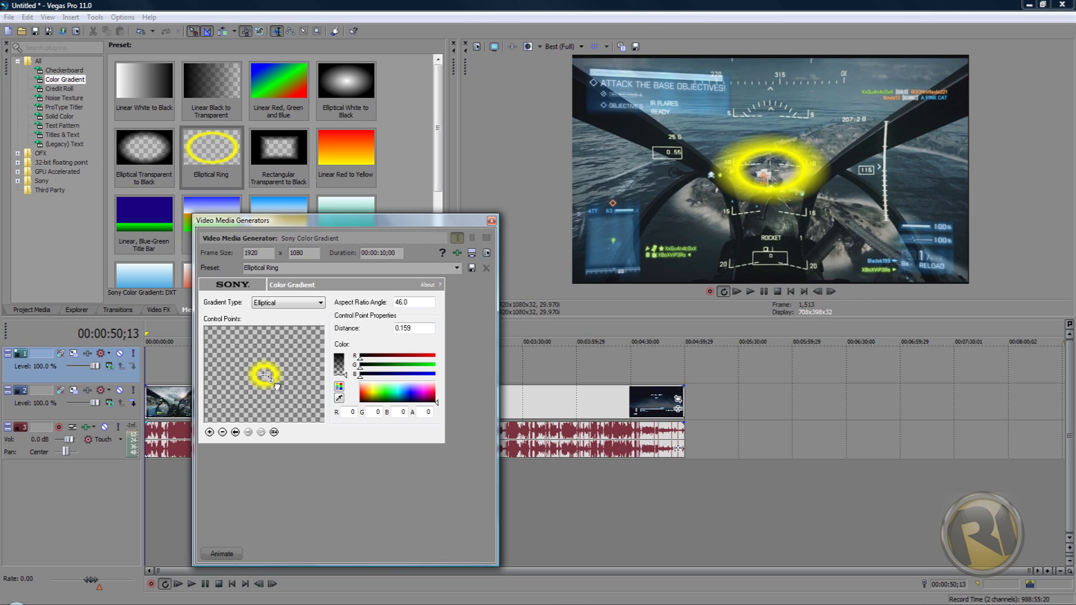
drag(277, 385, 276, 385)
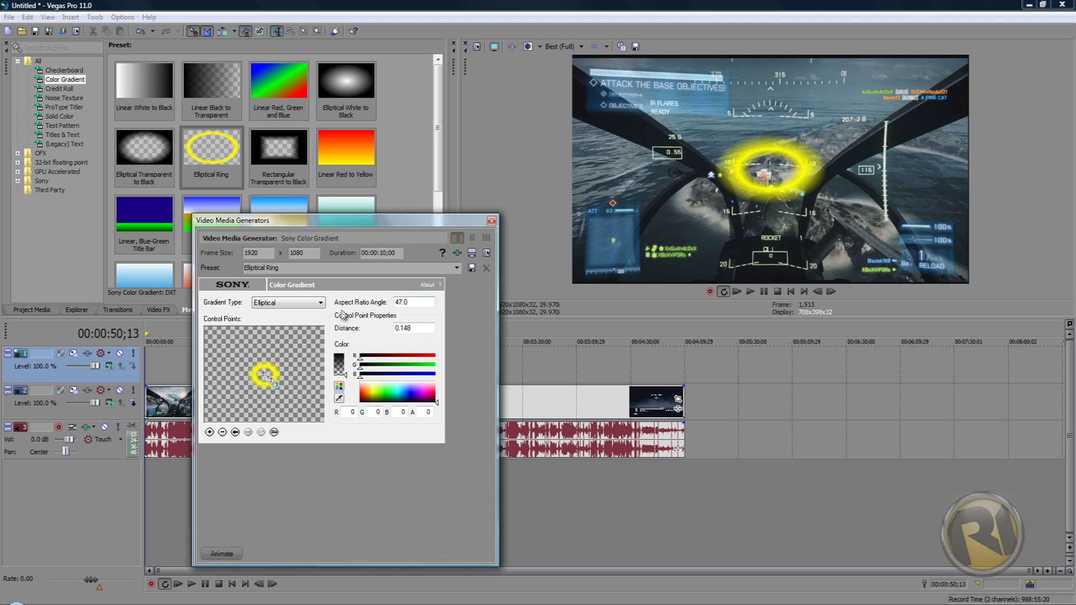
drag(424, 304, 389, 302)
key(Tab)
drag(423, 329, 350, 333)
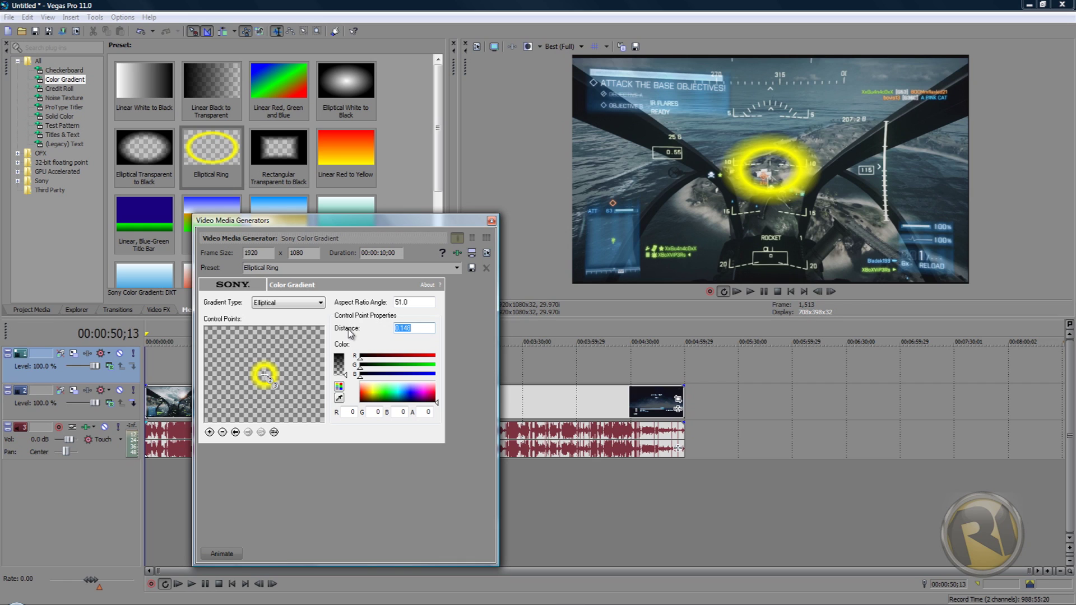
key(BackSpace)
click(491, 222)
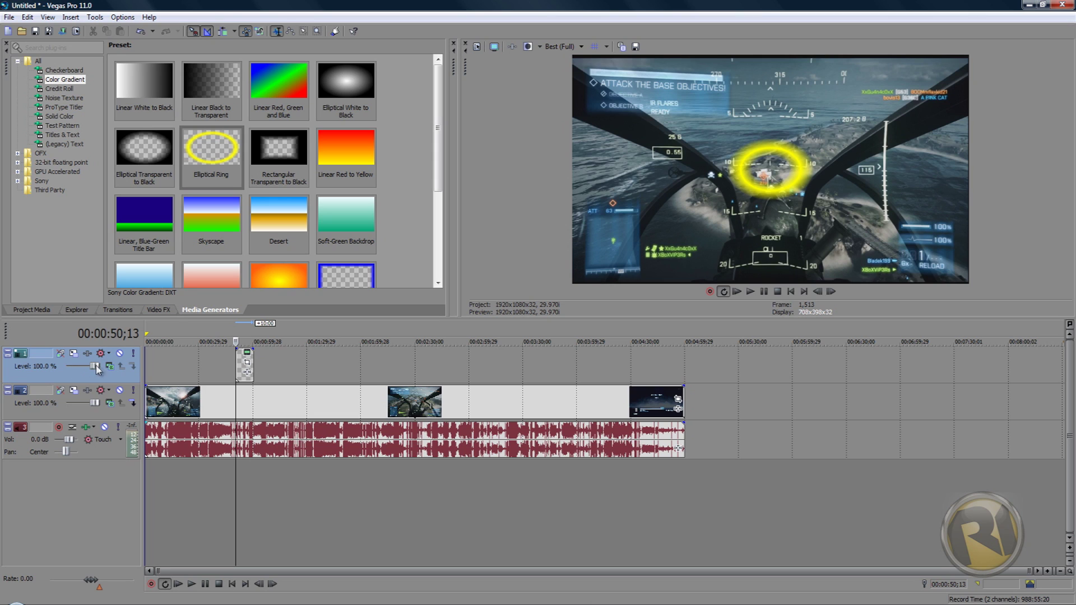
Set track 1's compositing mode to the custom Sony Height Map compositor
click(111, 367)
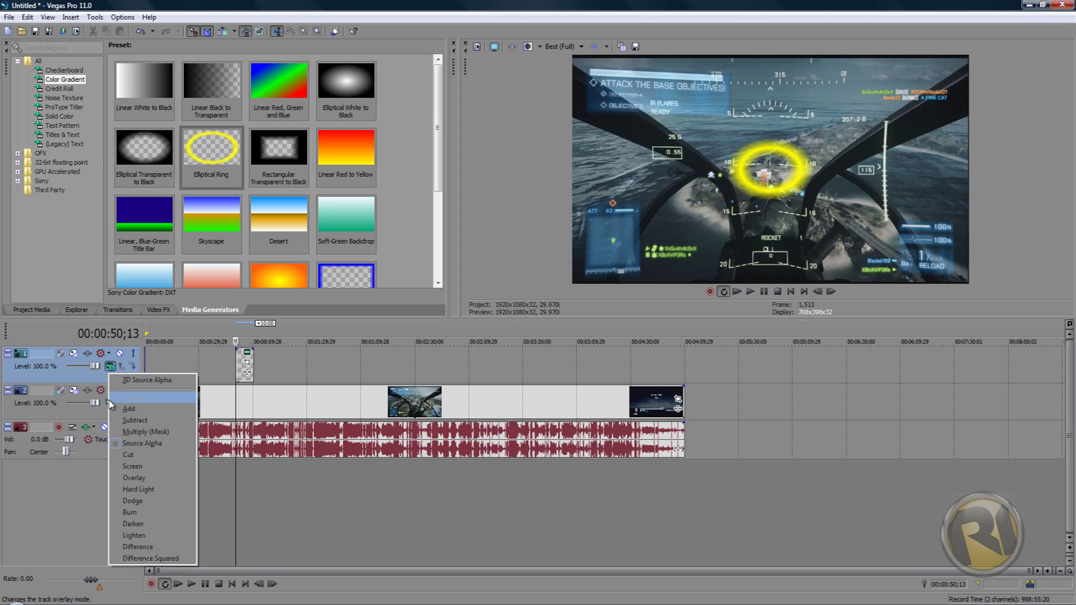
click(128, 398)
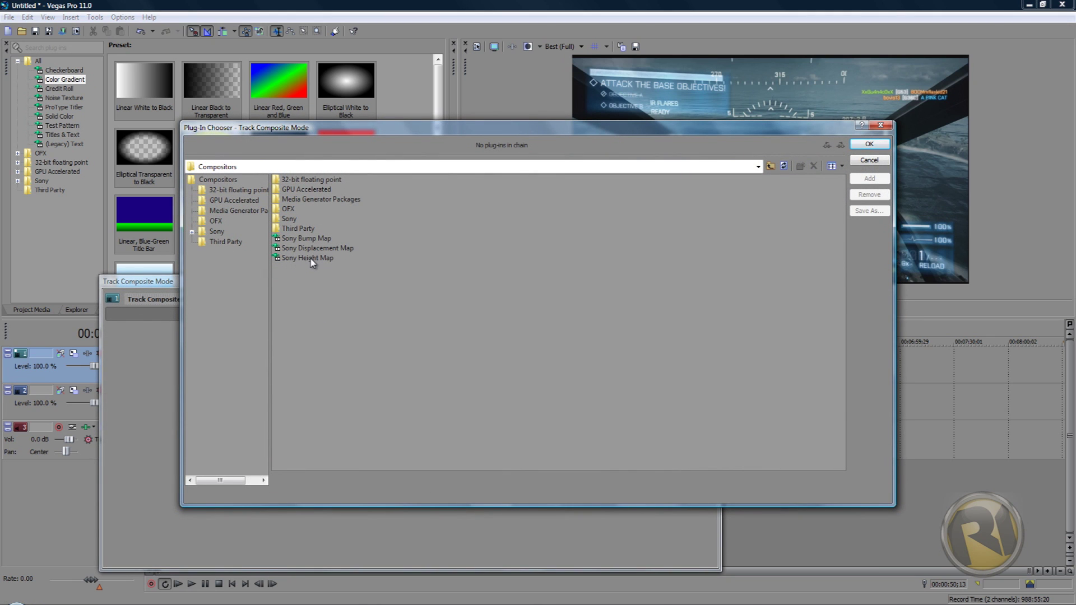
click(320, 257)
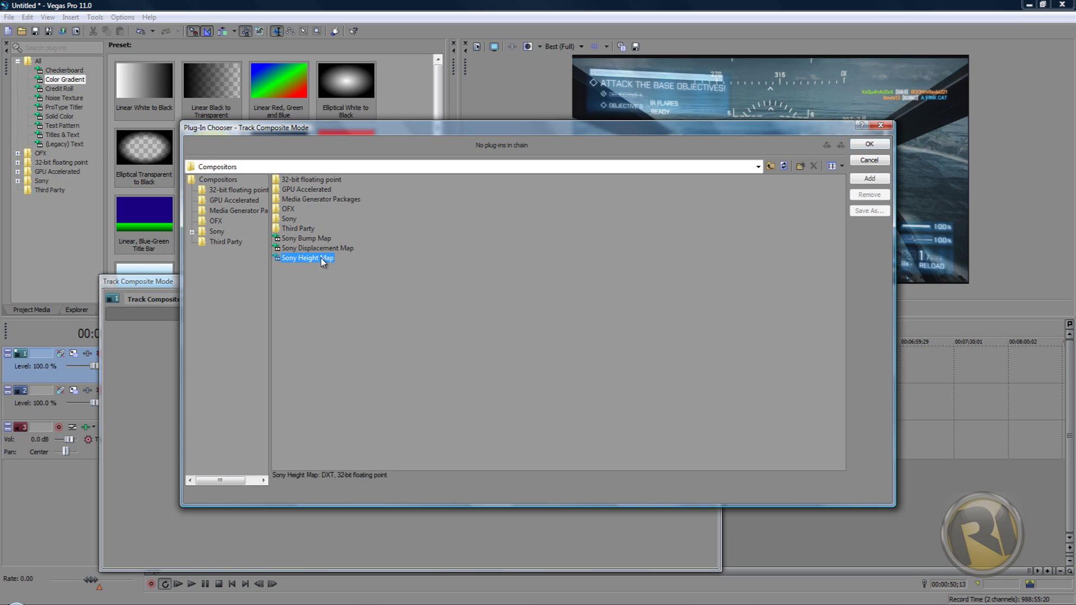
click(871, 179)
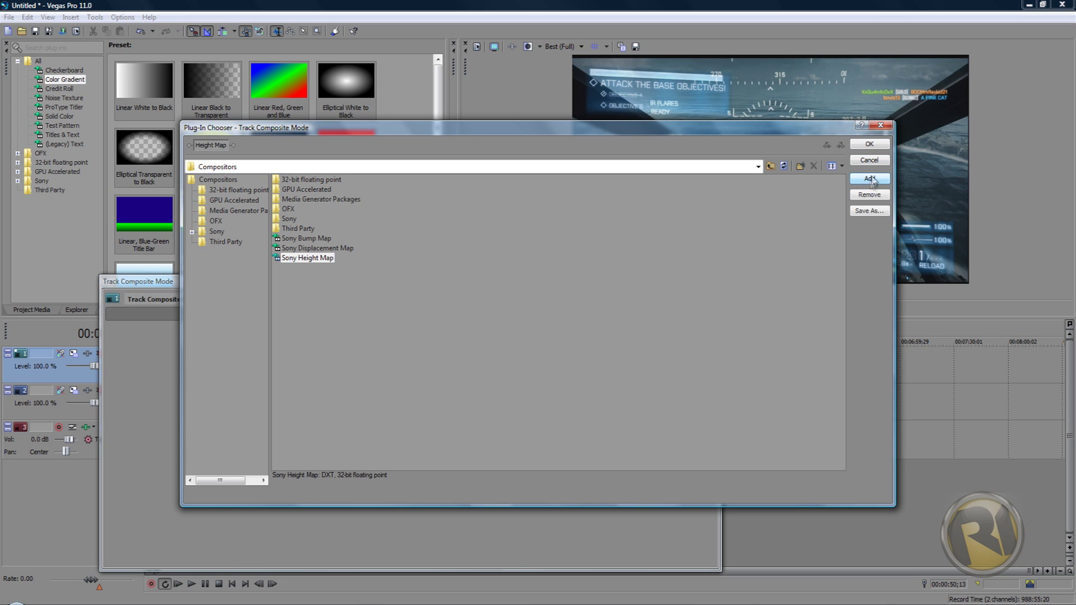
click(875, 145)
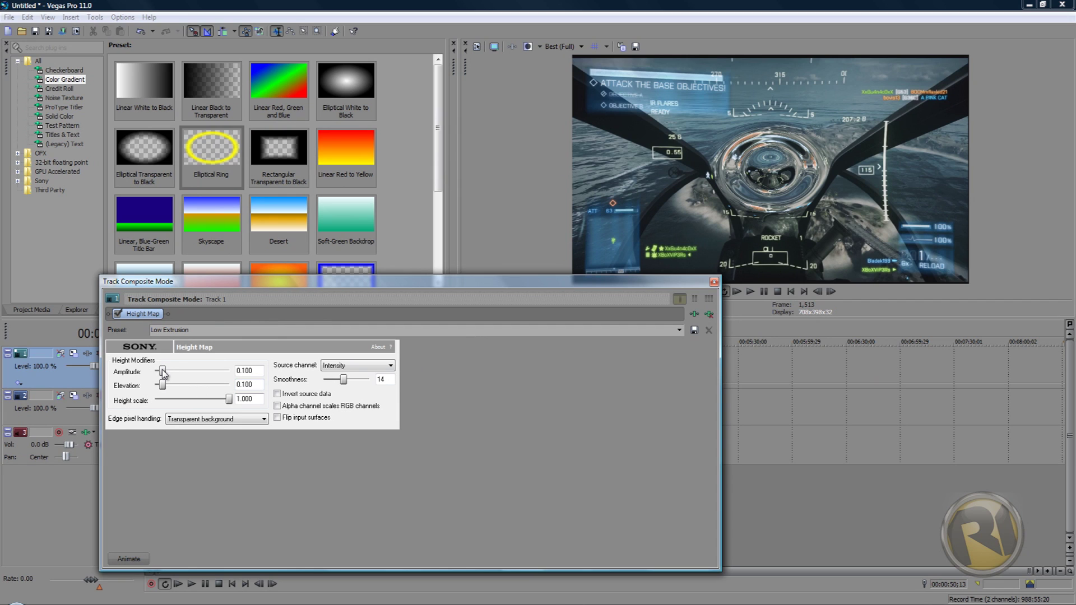
Raise Height Map Amplitude and Elevation to 1.000 and Smoothness to 31
drag(164, 373, 229, 373)
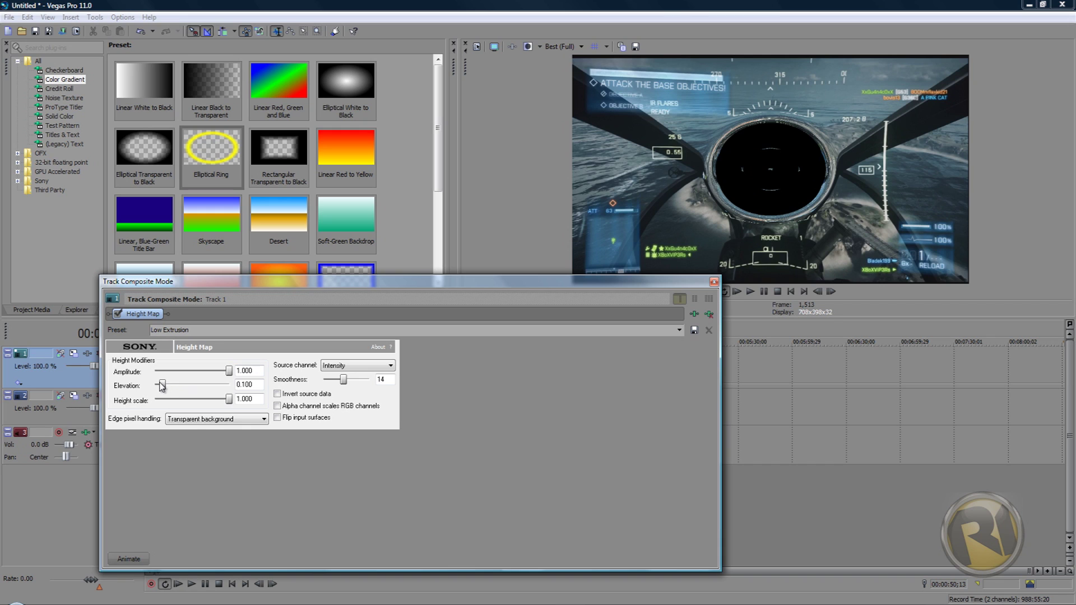
drag(163, 386, 267, 384)
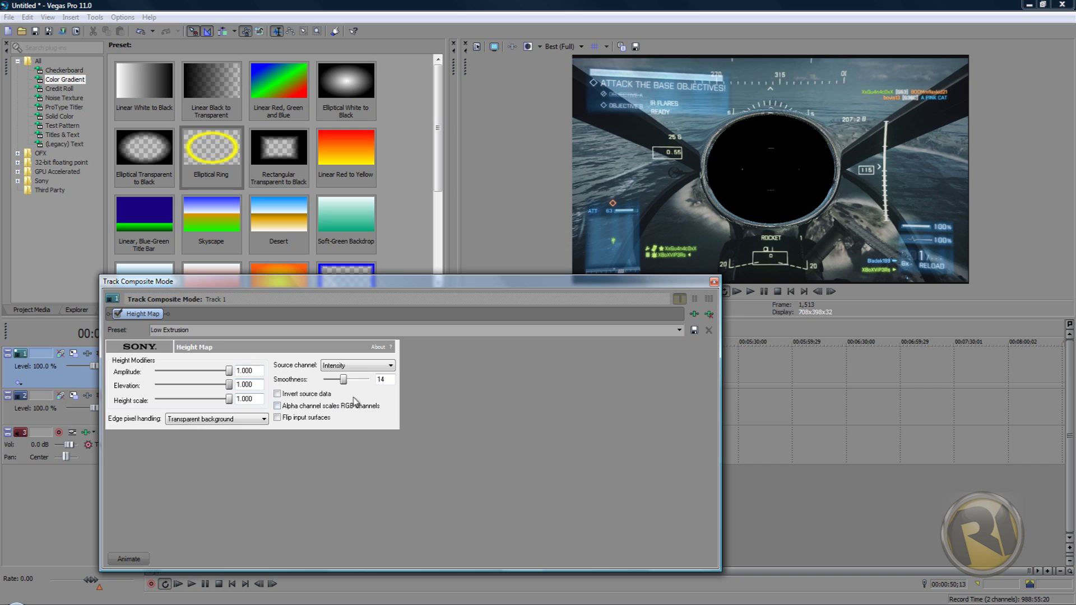
drag(343, 381, 369, 382)
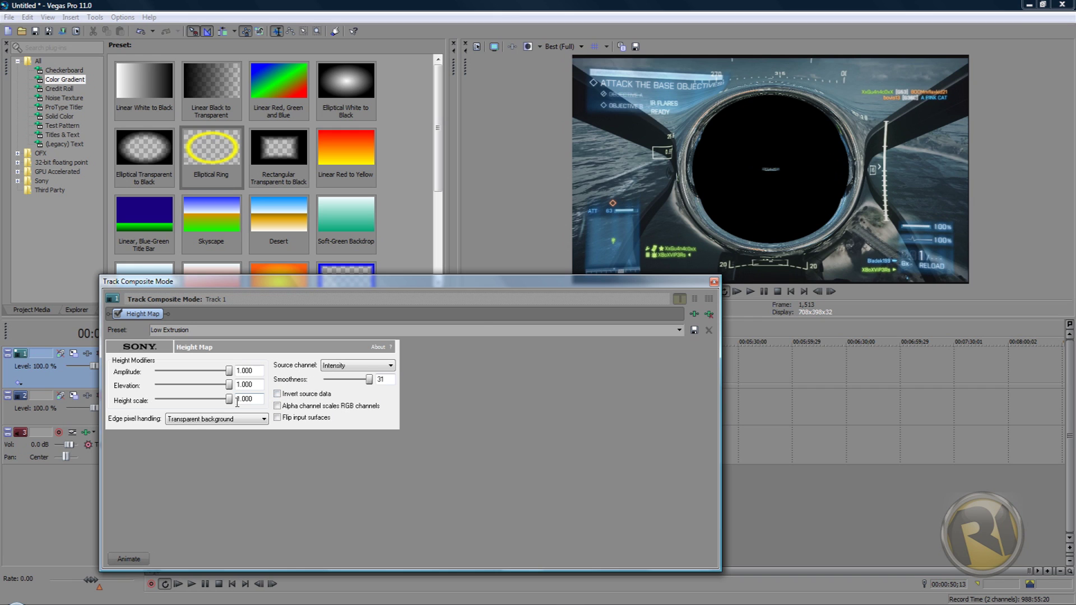
click(714, 281)
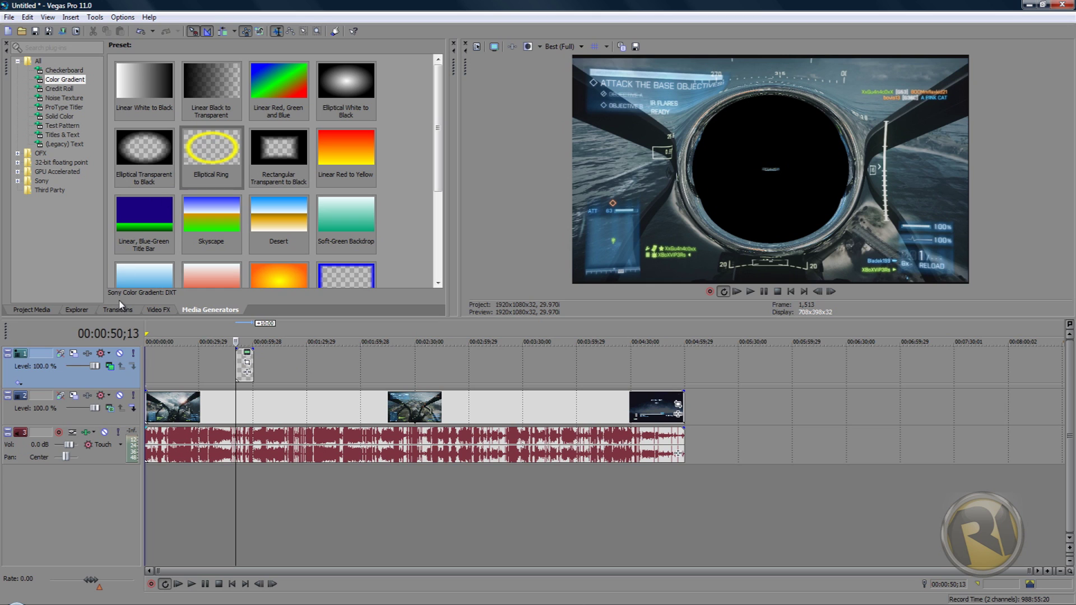
Apply the Sony Glow White Soft Glow preset to the top ring track
click(153, 310)
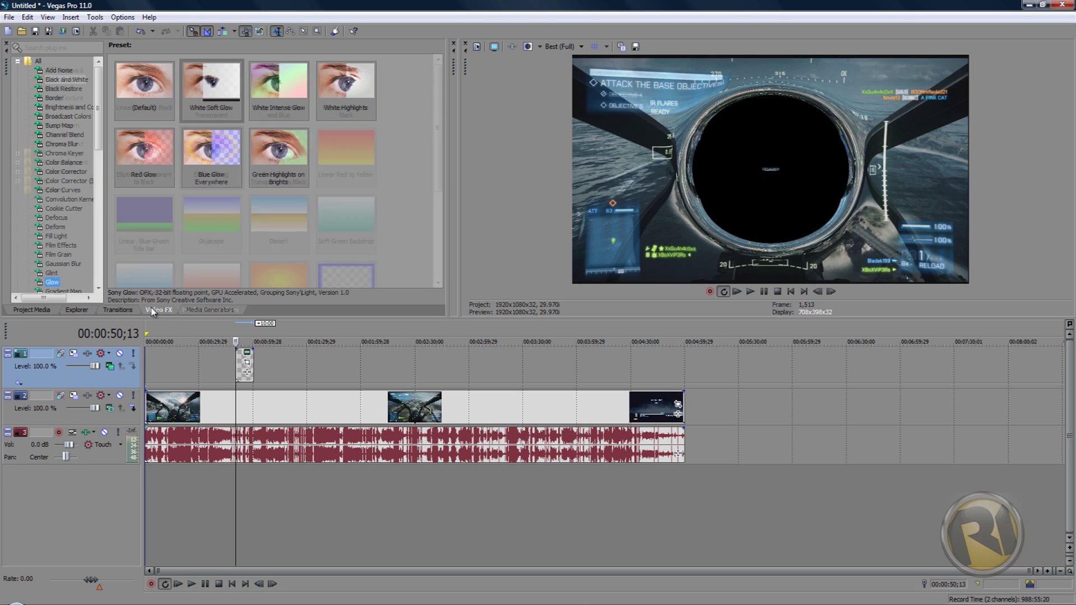
click(195, 310)
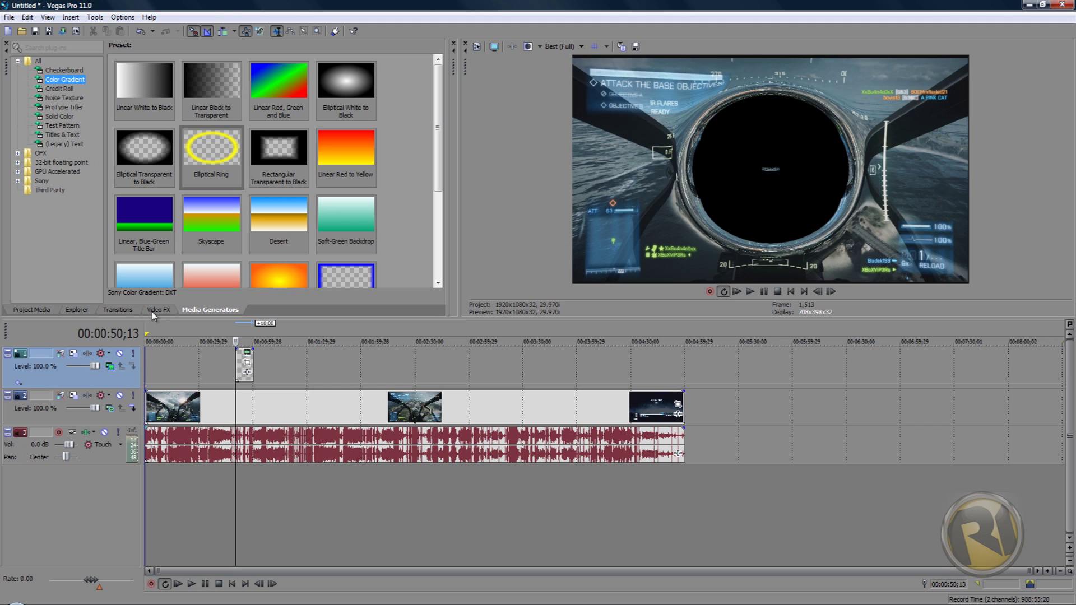
click(166, 309)
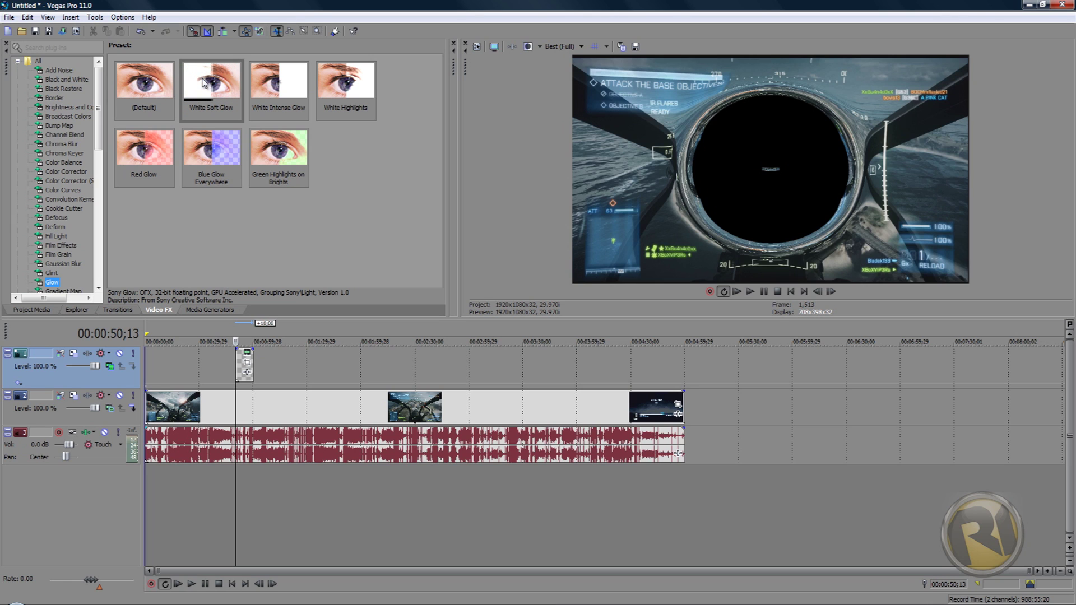
drag(223, 80, 75, 380)
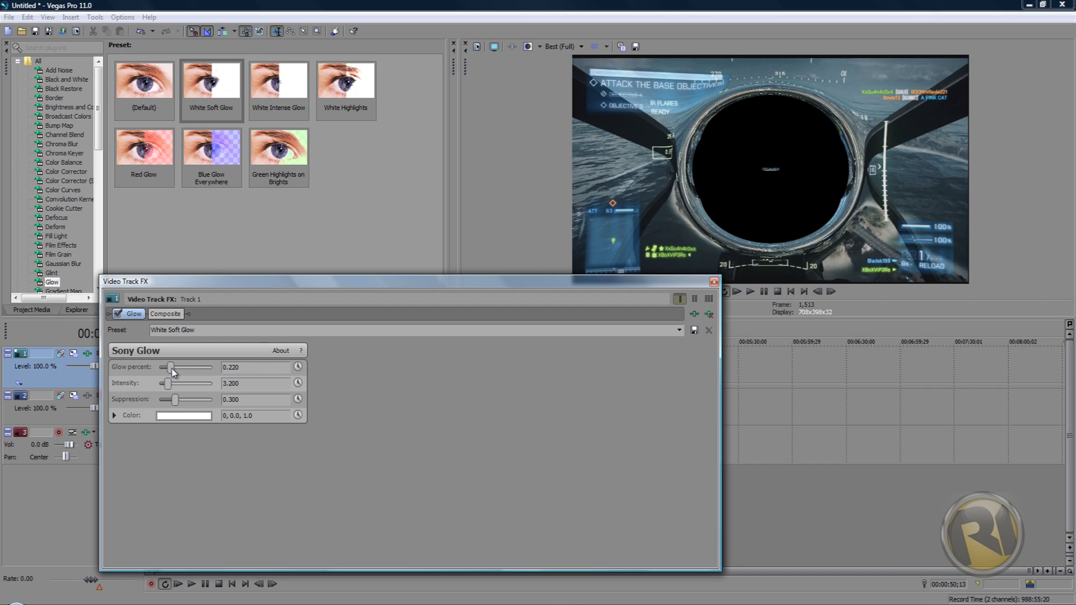
Set the track glow's Intensity to 5.684 and Suppression to 0.200
drag(172, 369, 164, 368)
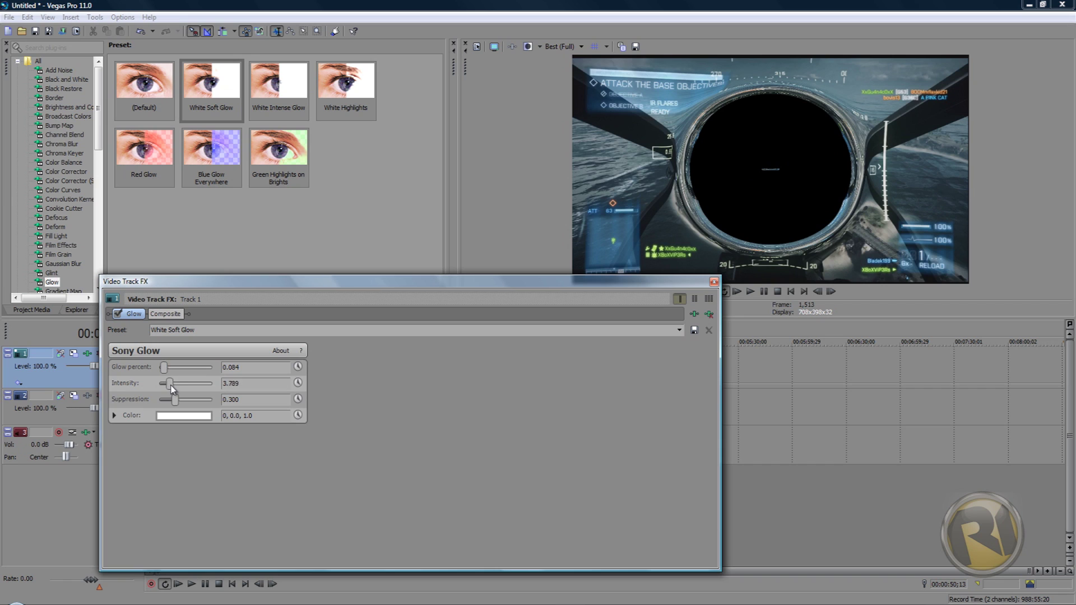
drag(166, 387, 174, 386)
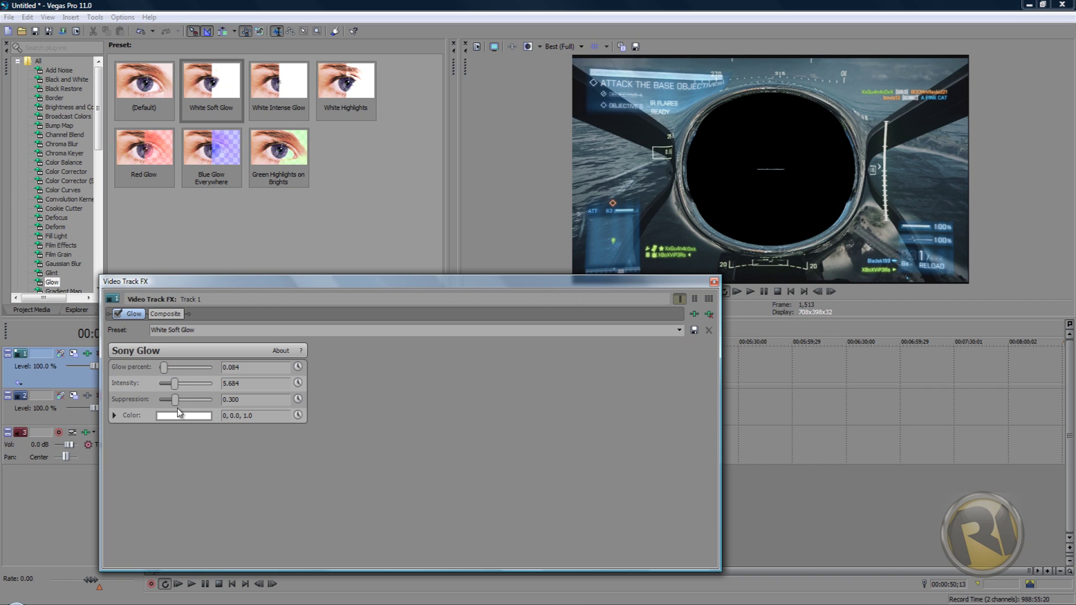
drag(176, 399, 232, 399)
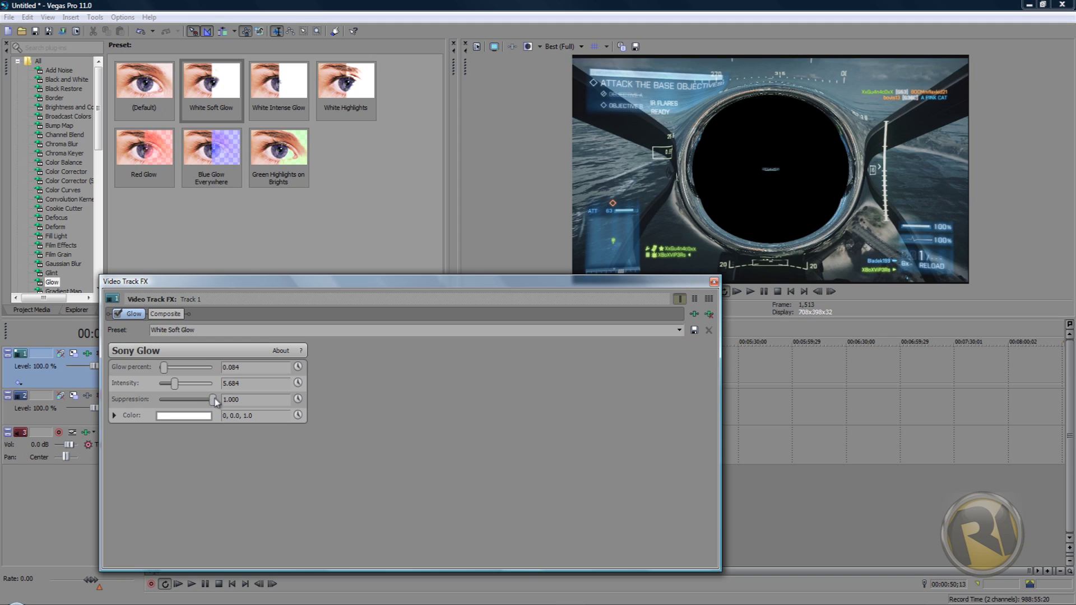
drag(213, 400, 159, 401)
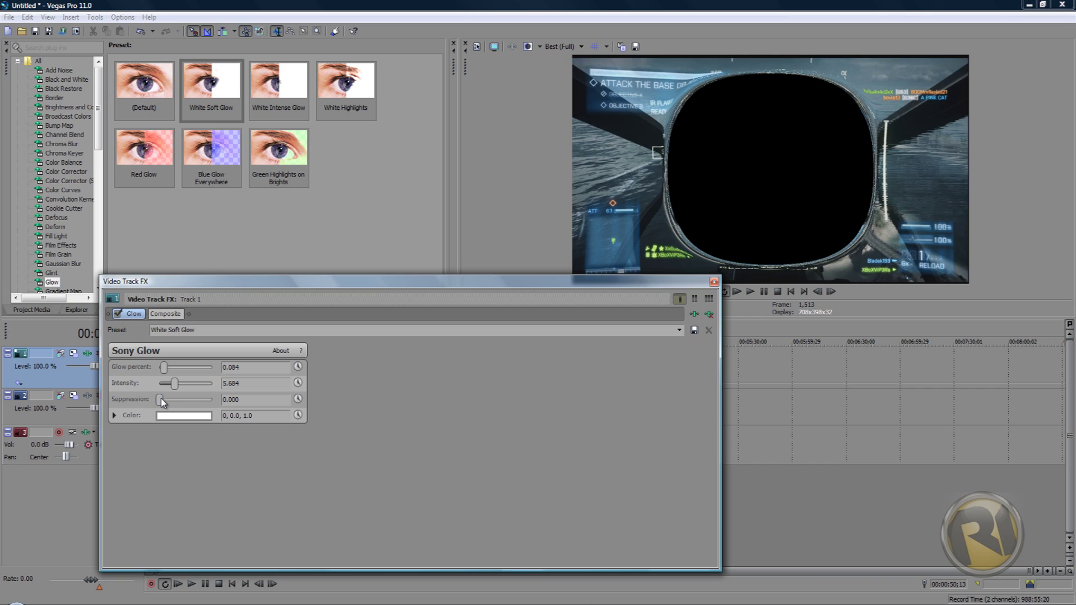
drag(160, 401, 171, 403)
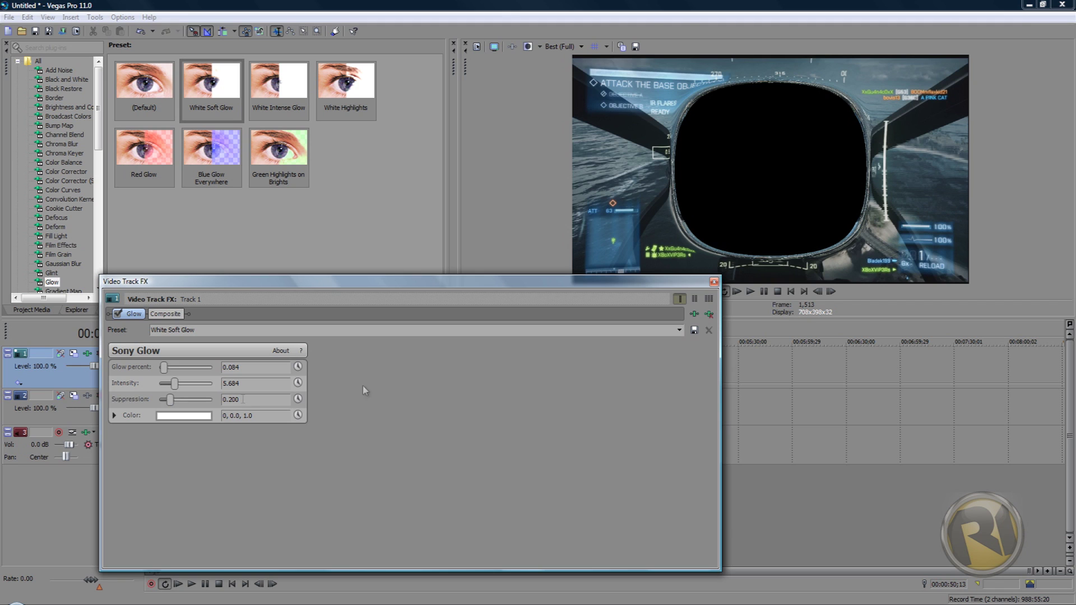
click(714, 282)
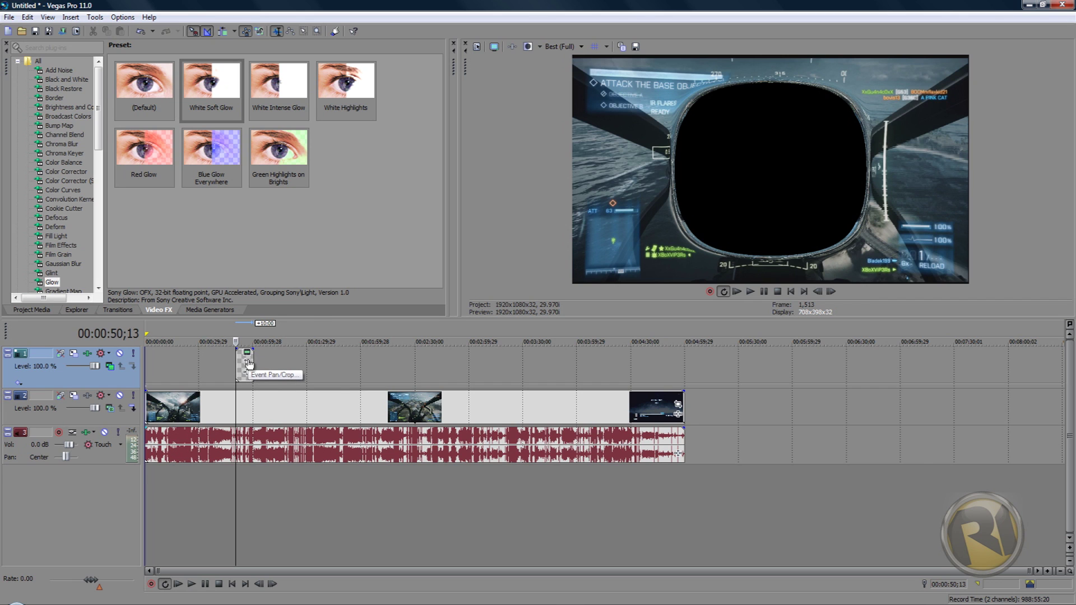
Zoom the timeline onto the track-1 ring event and bring up its context menu
scroll(248, 365, up, 3)
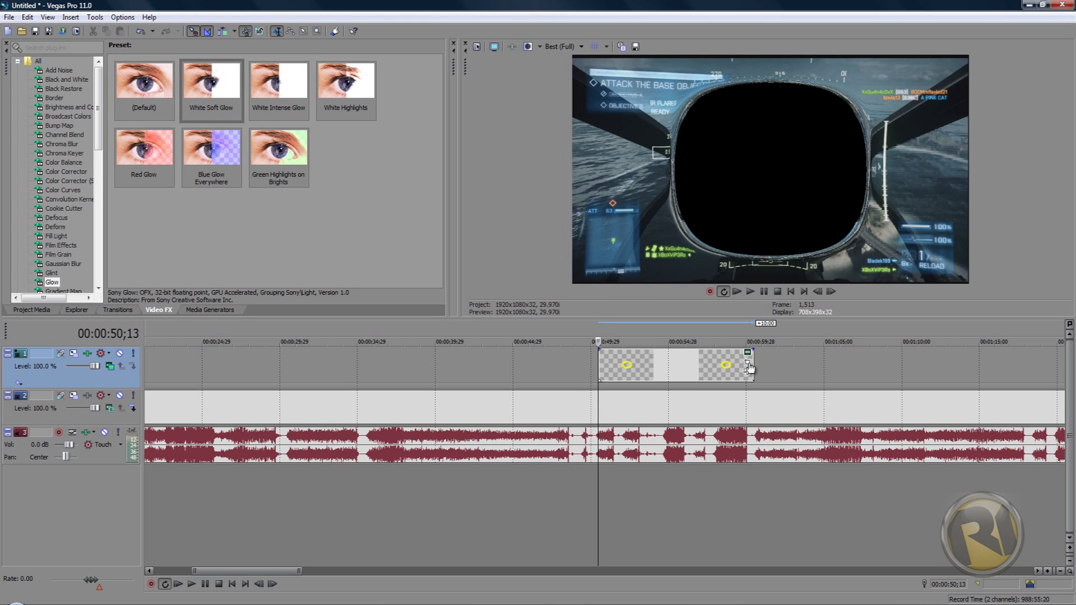
click(749, 365)
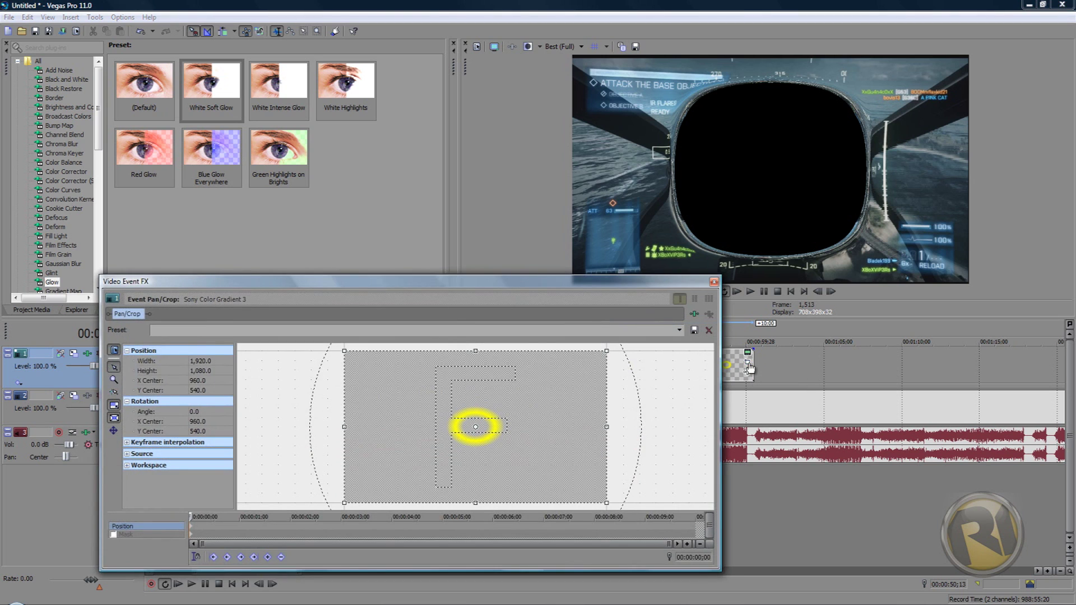
click(717, 282)
right_click(717, 373)
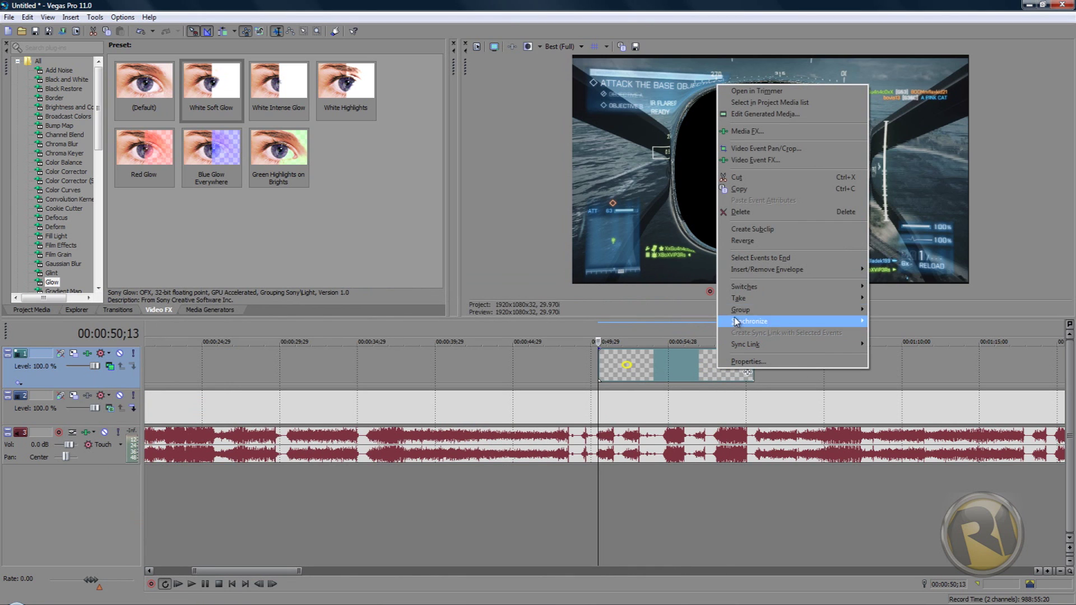
Open Video Event Pan/Crop for the ring event and shift X Center to 600
click(774, 151)
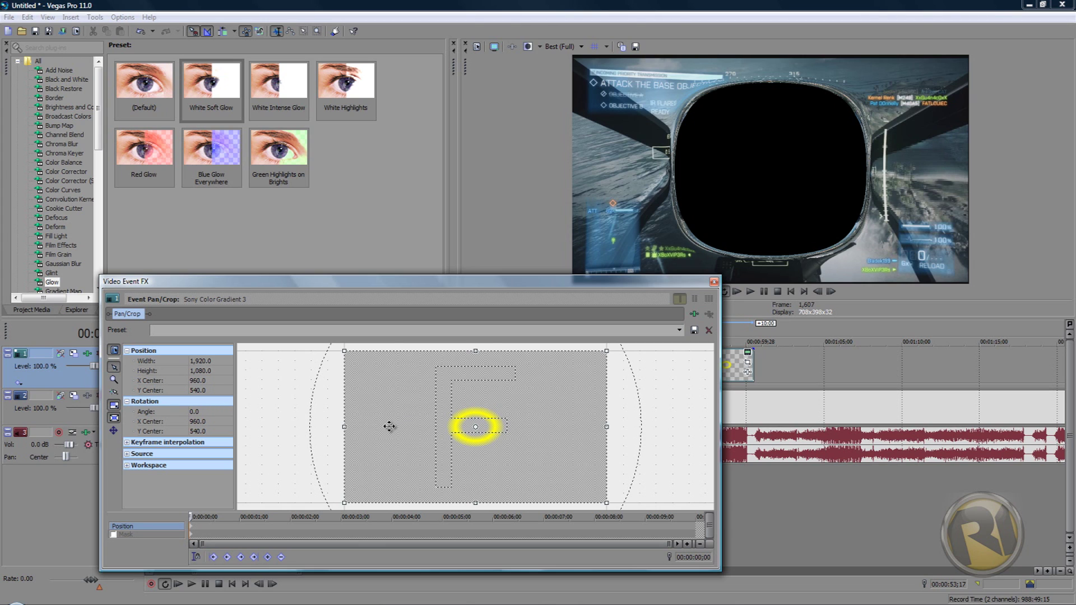
drag(389, 427, 340, 428)
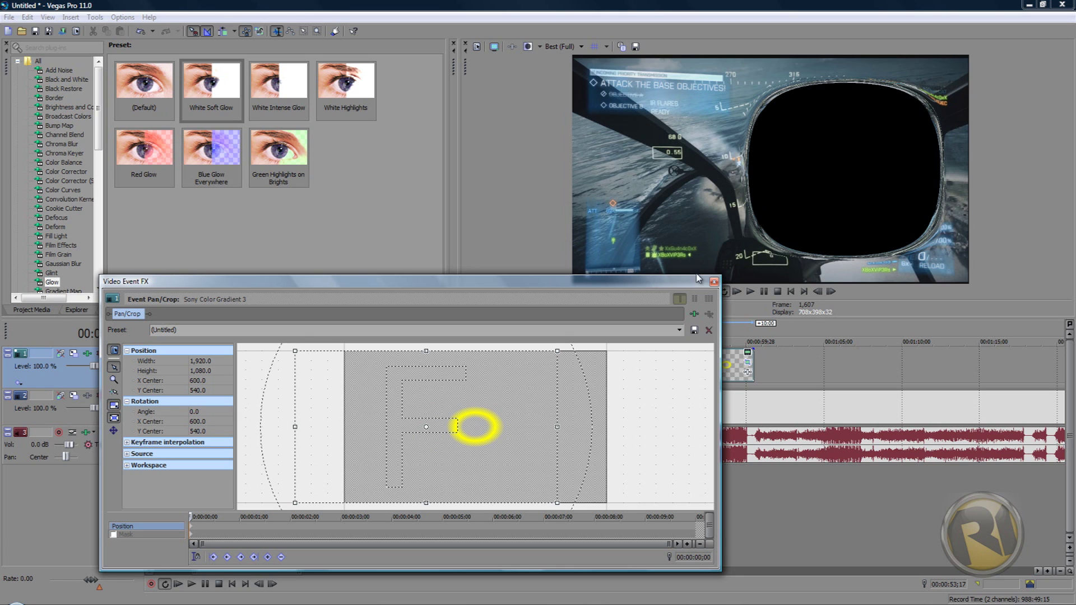
Enlarge the Pan/Crop window and move the frame right to X Center 3,241.3, Y 538.0
drag(692, 275, 693, 169)
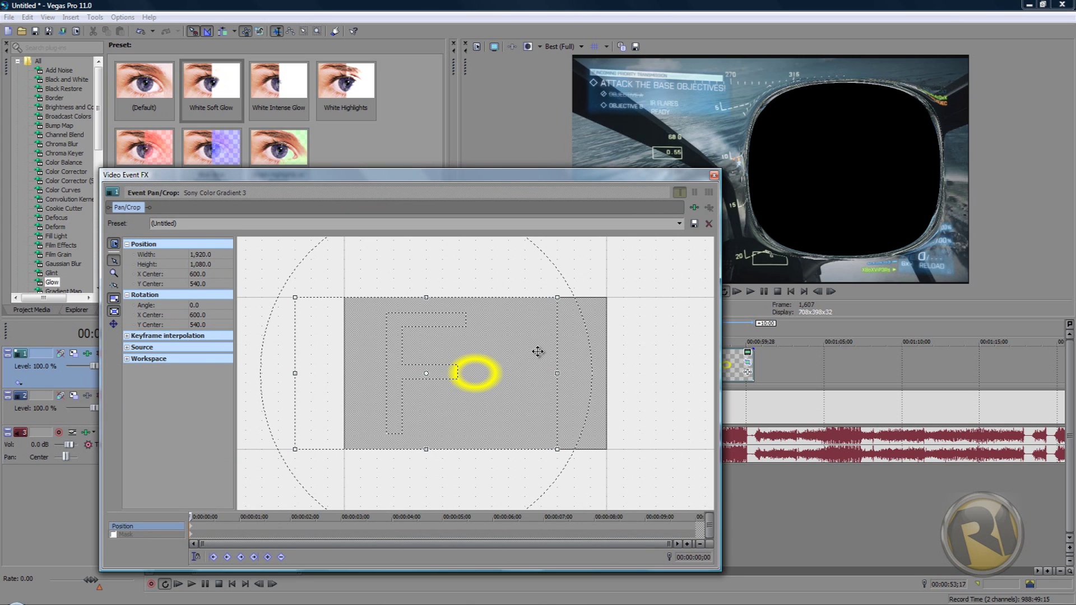
drag(538, 351, 643, 345)
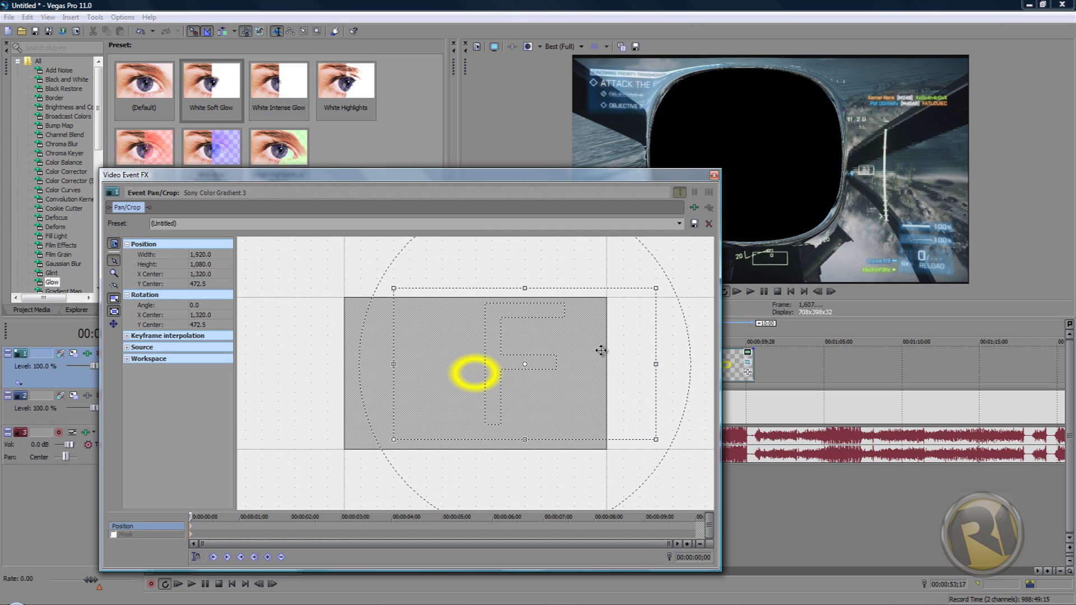
drag(612, 354, 865, 371)
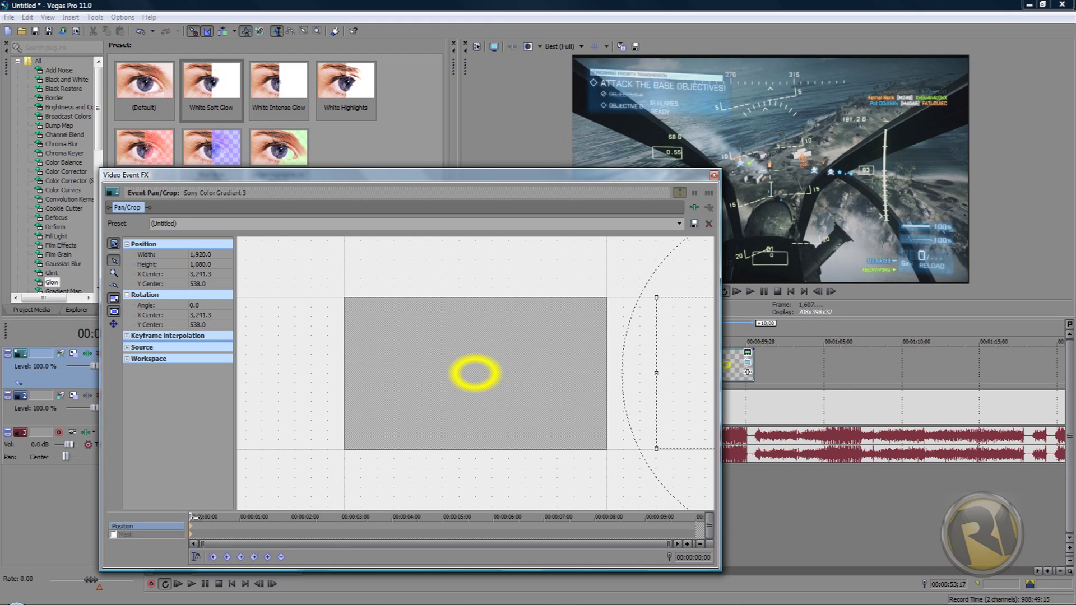
Add a Pan/Crop keyframe at 2;13 re-centring the ring at X 951.8, Y 538.0, then close Pan/Crop
click(390, 532)
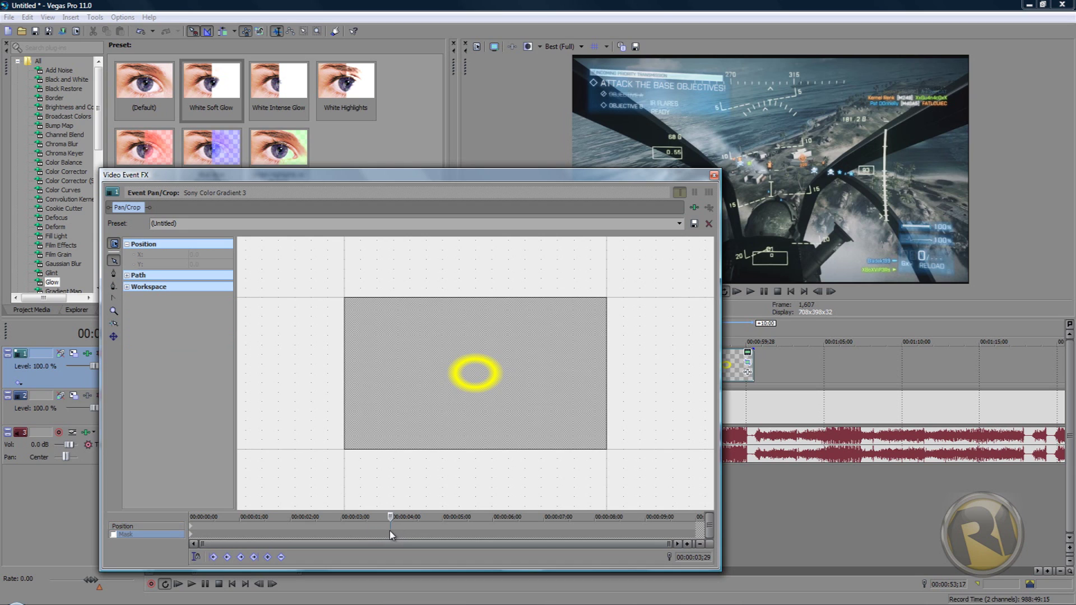
scroll(511, 363, down, 2)
scroll(404, 467, down, 2)
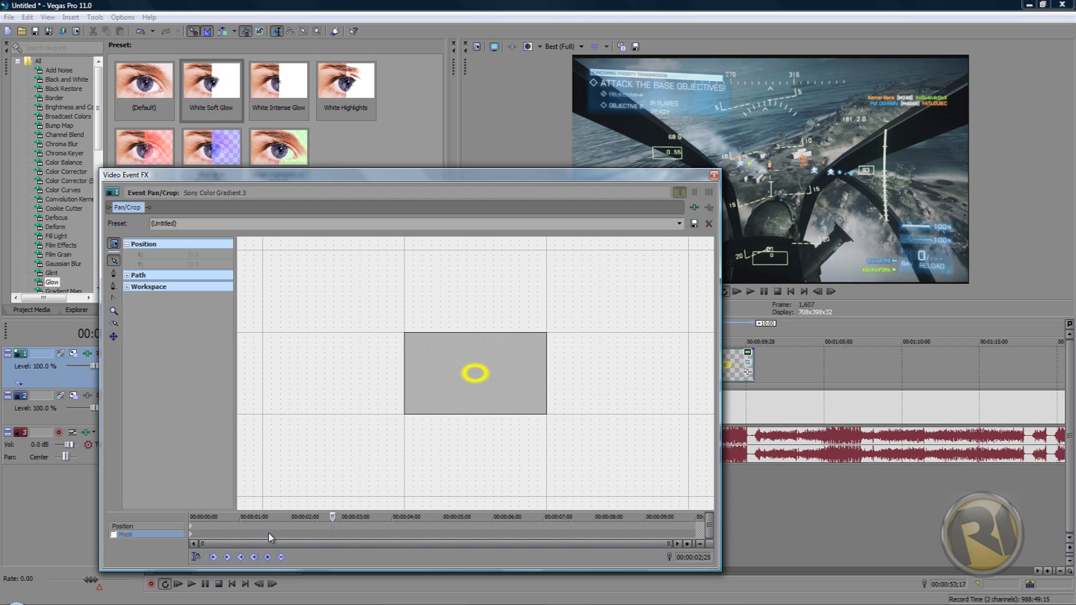
click(314, 533)
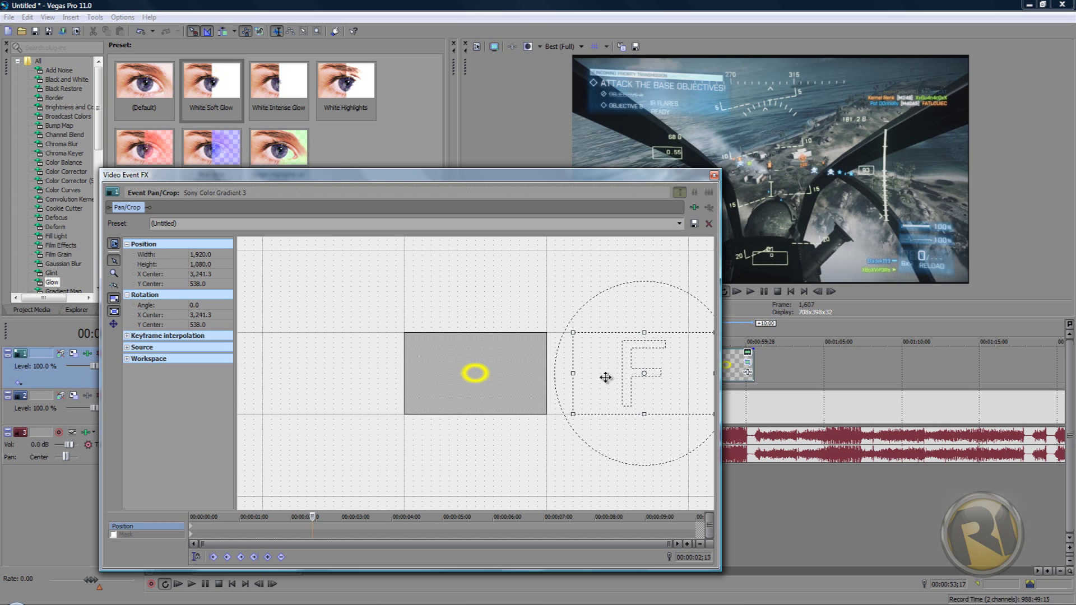
drag(605, 377, 437, 377)
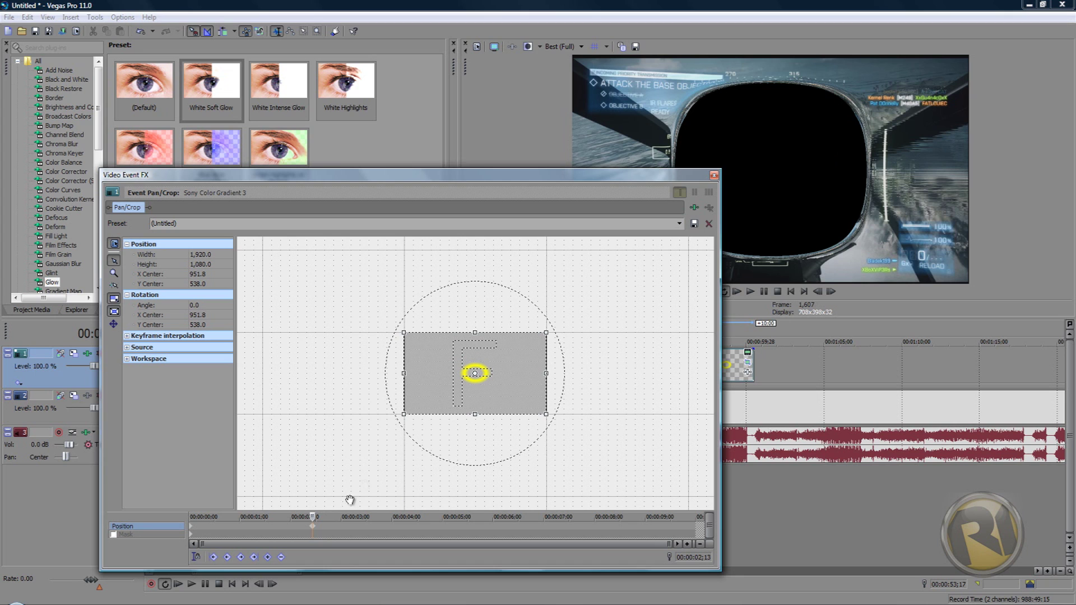
click(714, 176)
Play the project from just before the ring event to review the black-hole effect
click(586, 476)
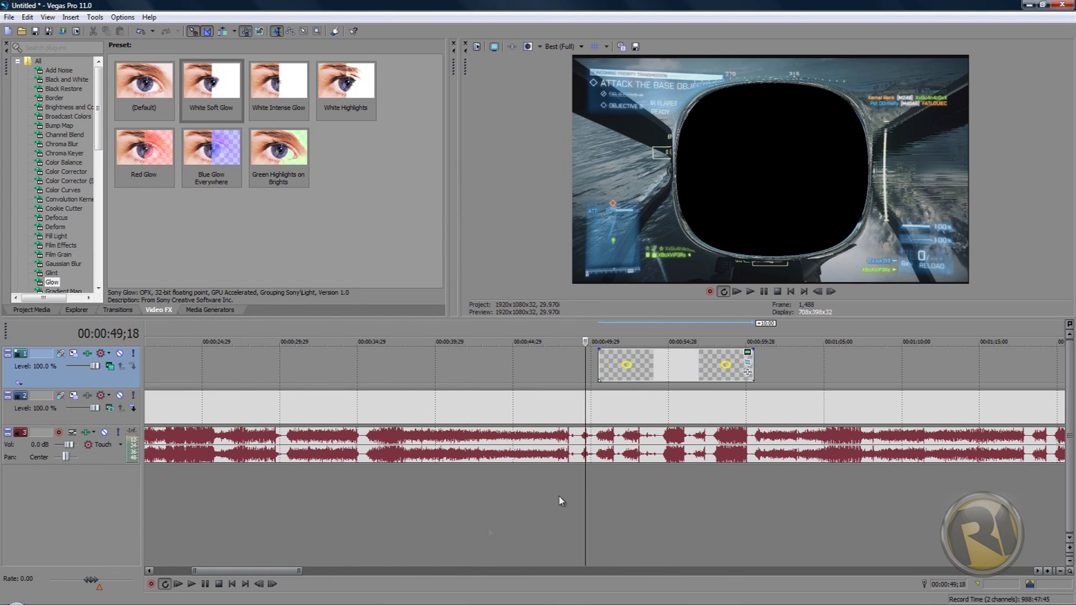
click(193, 584)
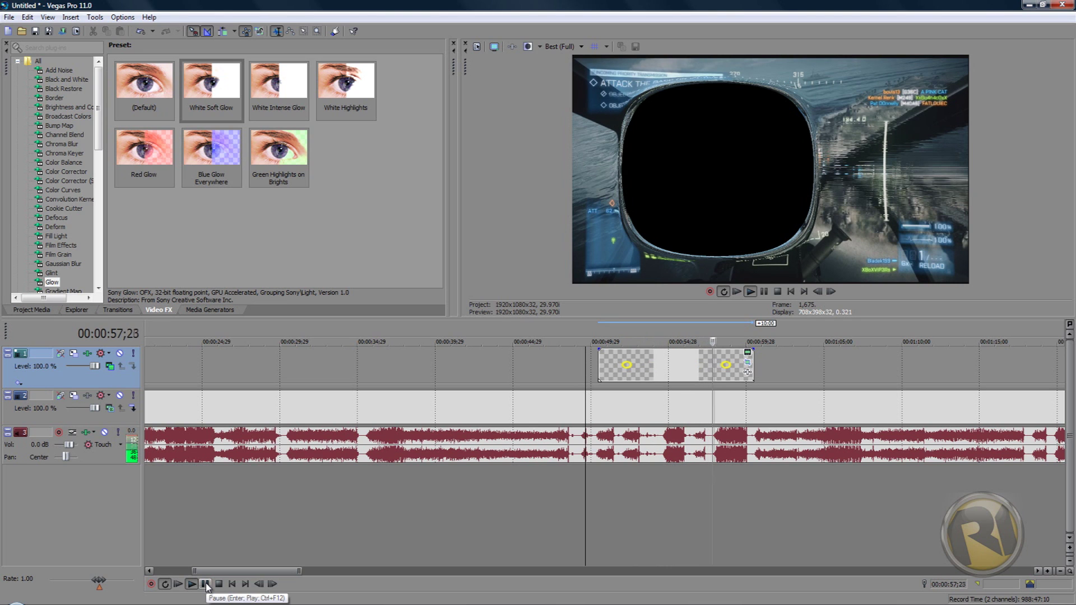
click(205, 584)
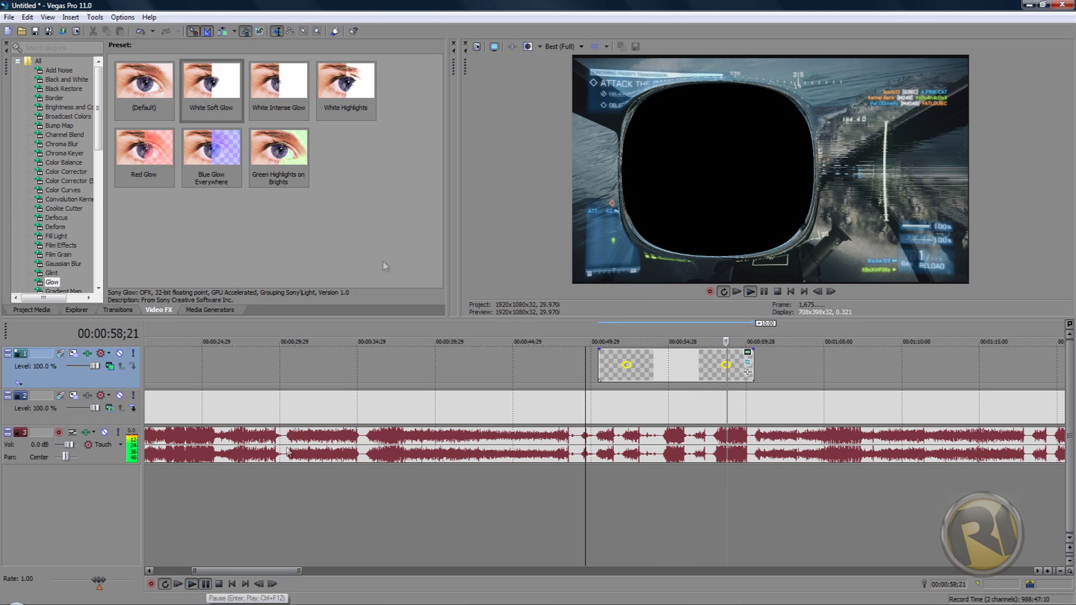
Switch preview quality to Good (Auto) and replay the ring event from its start, stopping at 54;14
click(582, 47)
mouse_move(580, 86)
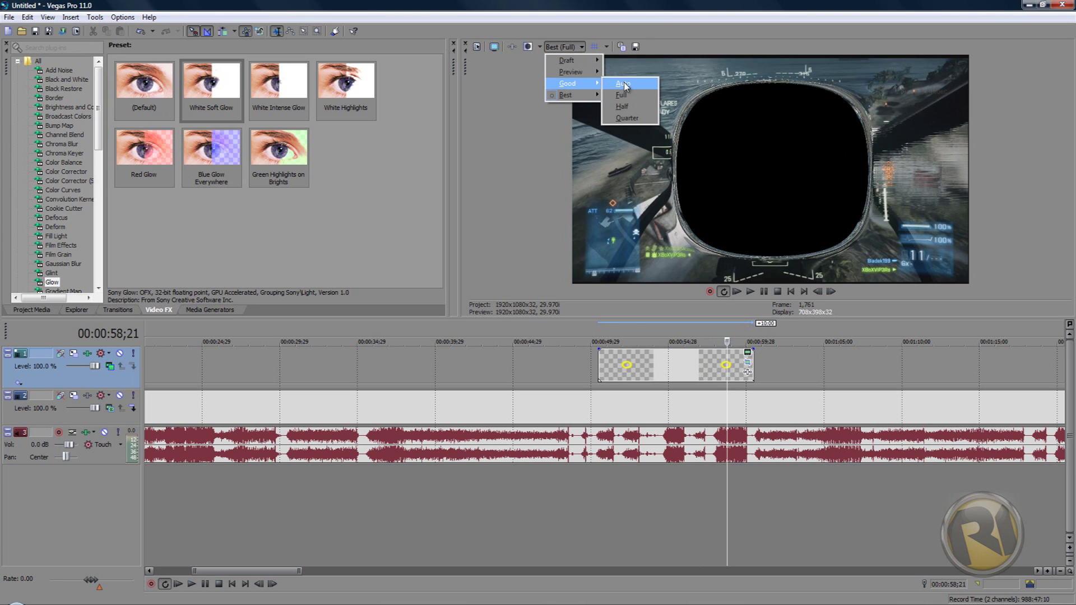
click(624, 84)
click(597, 503)
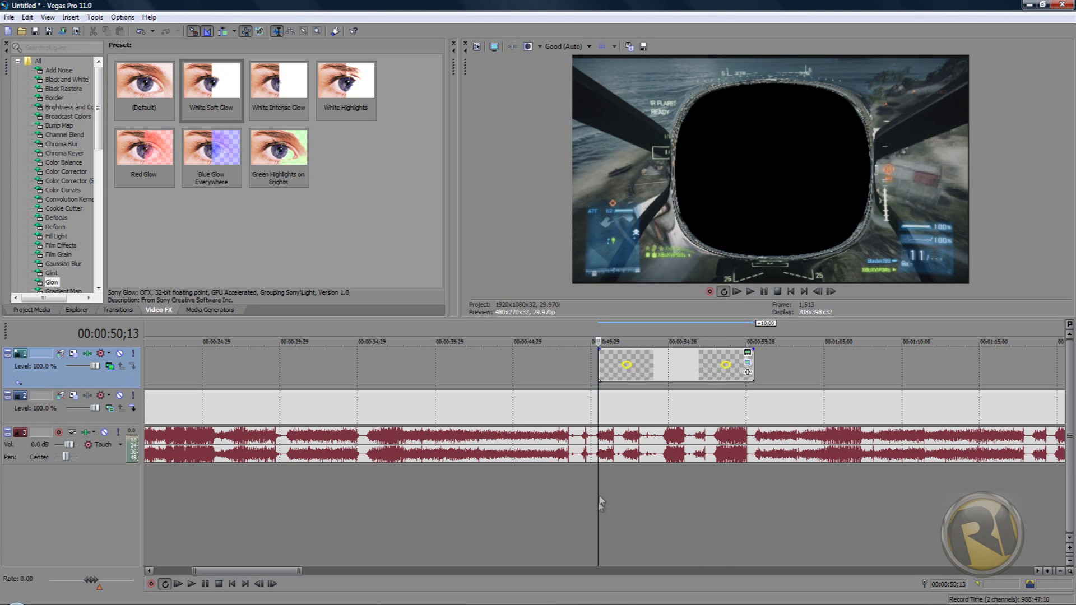
click(205, 584)
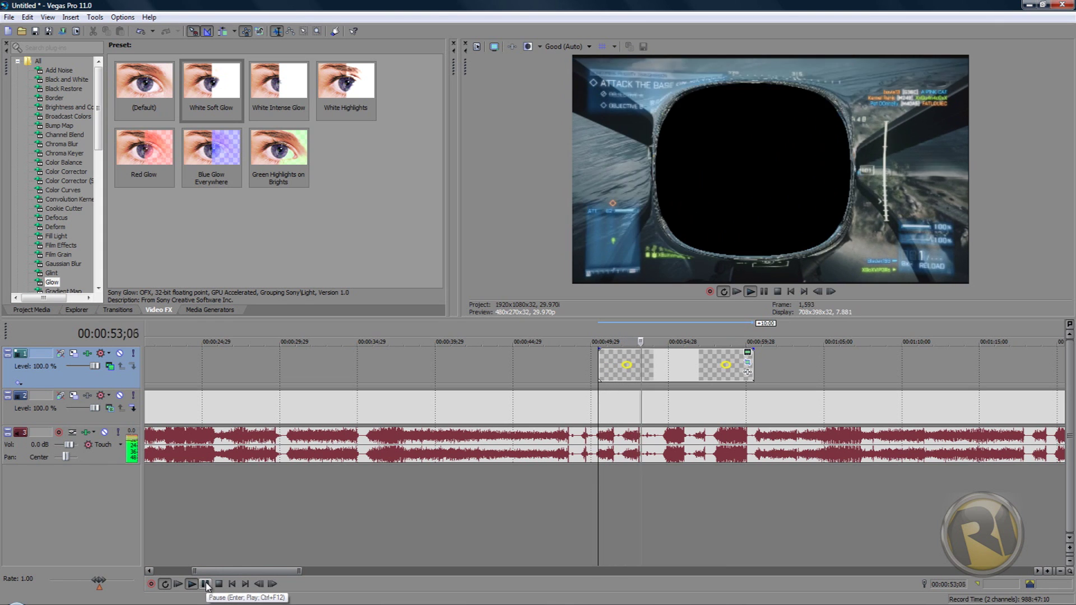
click(206, 584)
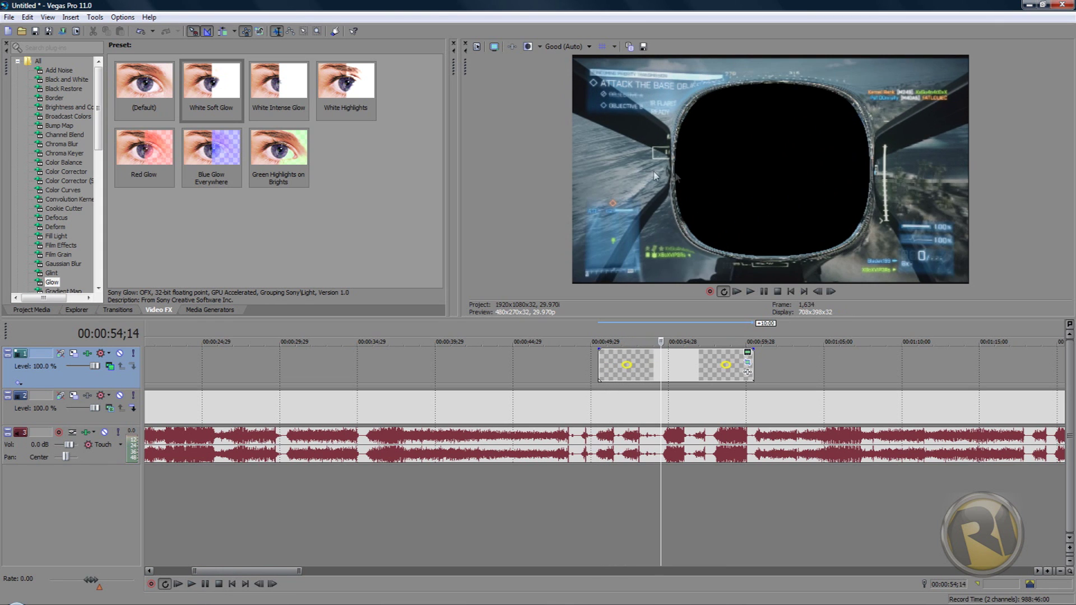